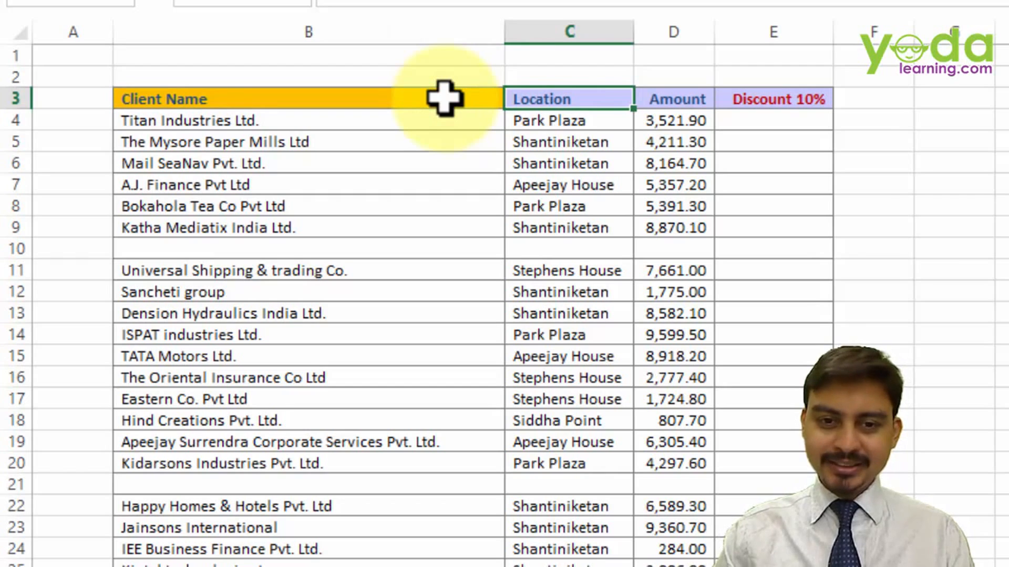
Insert a blank column before the Location column, starting from cell C5
key(Down)
key(Down)
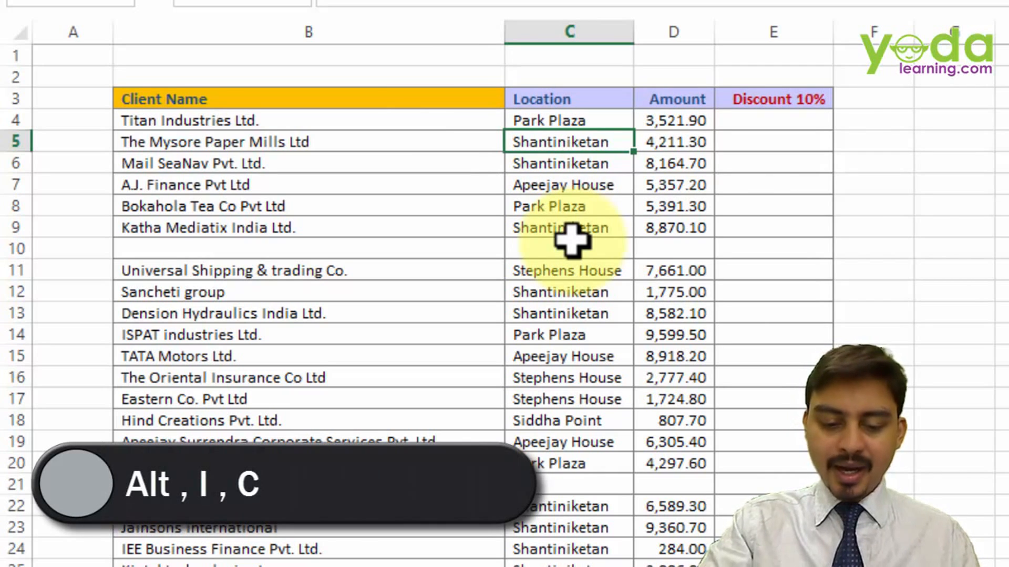
key(alt+i)
key(c)
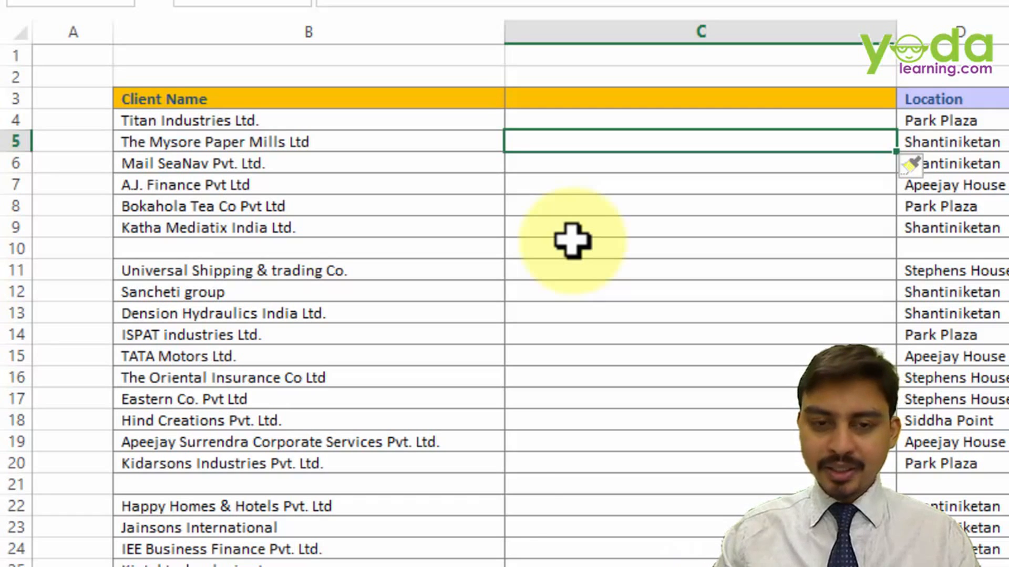
Insert a blank row above The Mysore Paper Mills Ltd
key(alt)
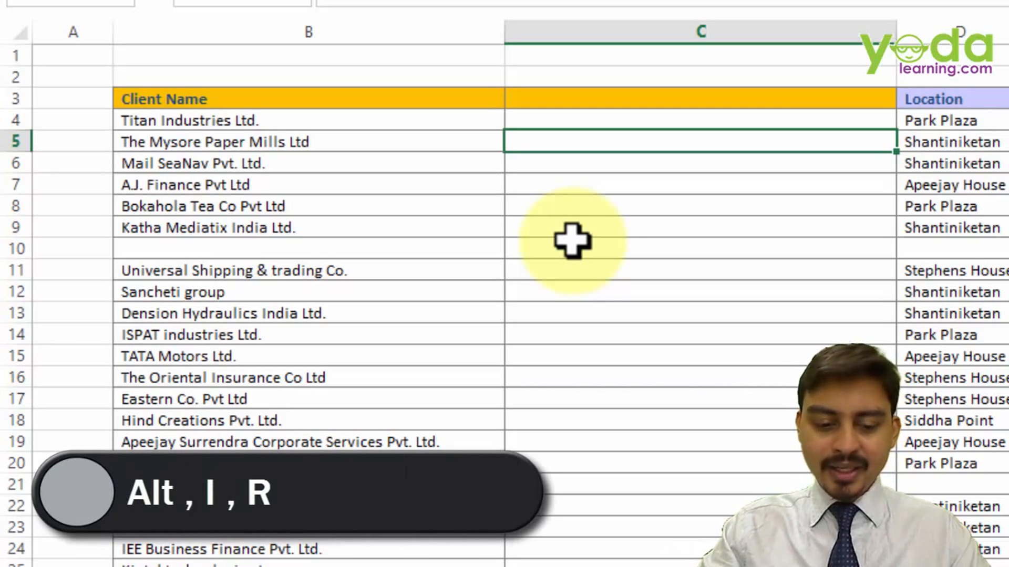
key(i)
key(r)
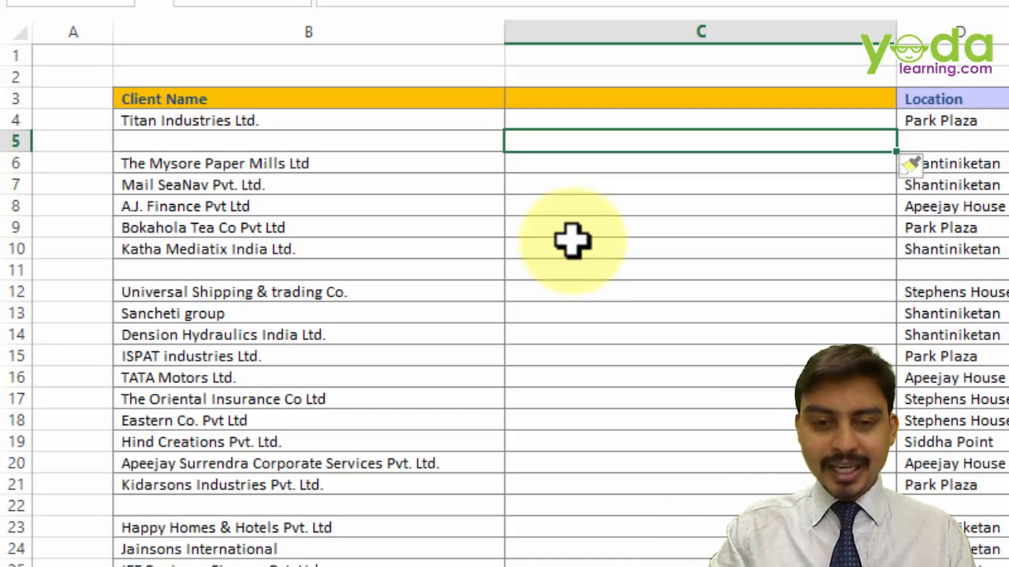
Select the entire blank column C, and select the entire row 7 after it
key(ctrl+space)
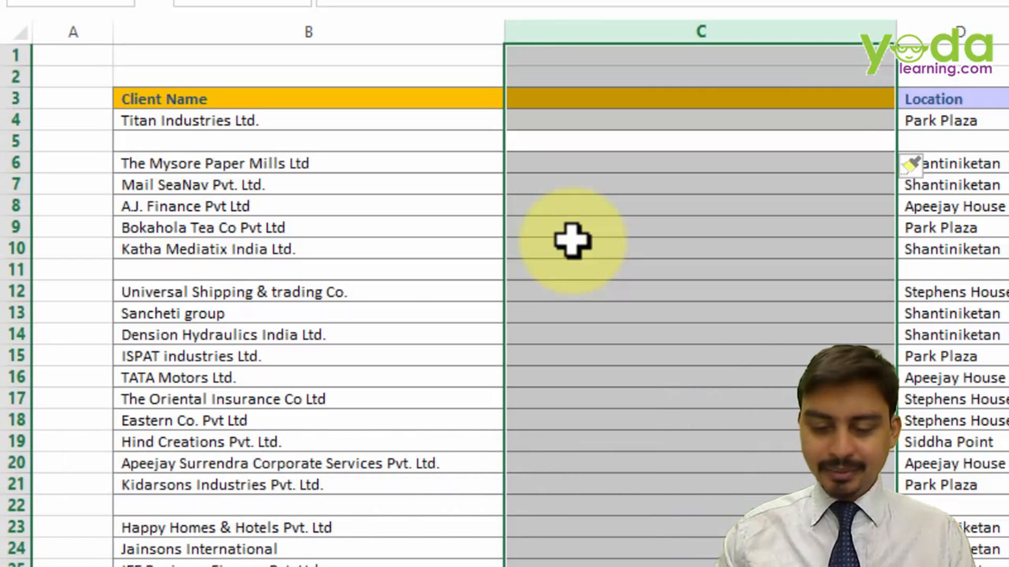
key(Down)
key(Down)
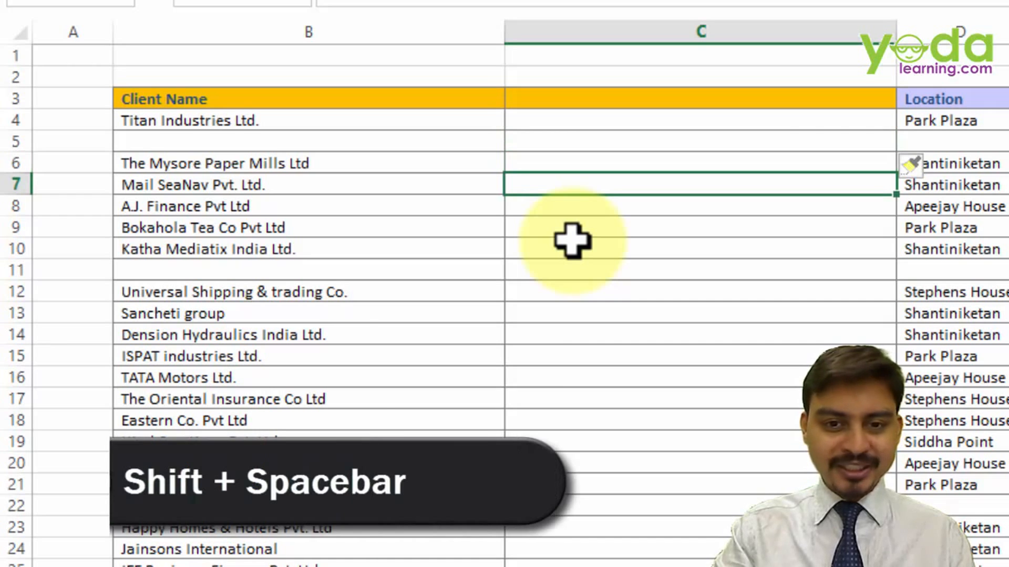
key(shift+space)
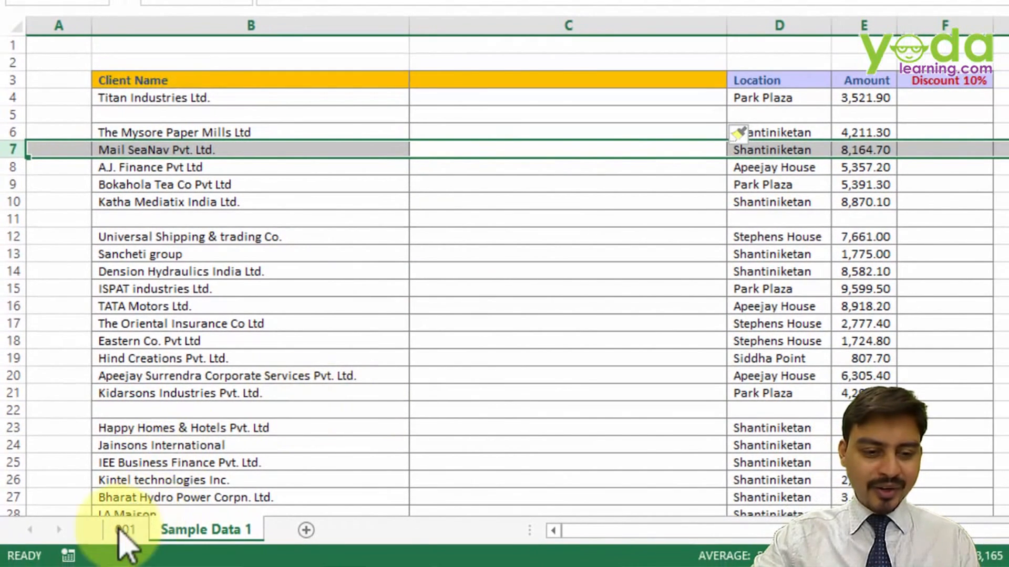
On sheet 001, fill the Alt I C and Alt I R cells (A23:A24) with yellow
click(129, 546)
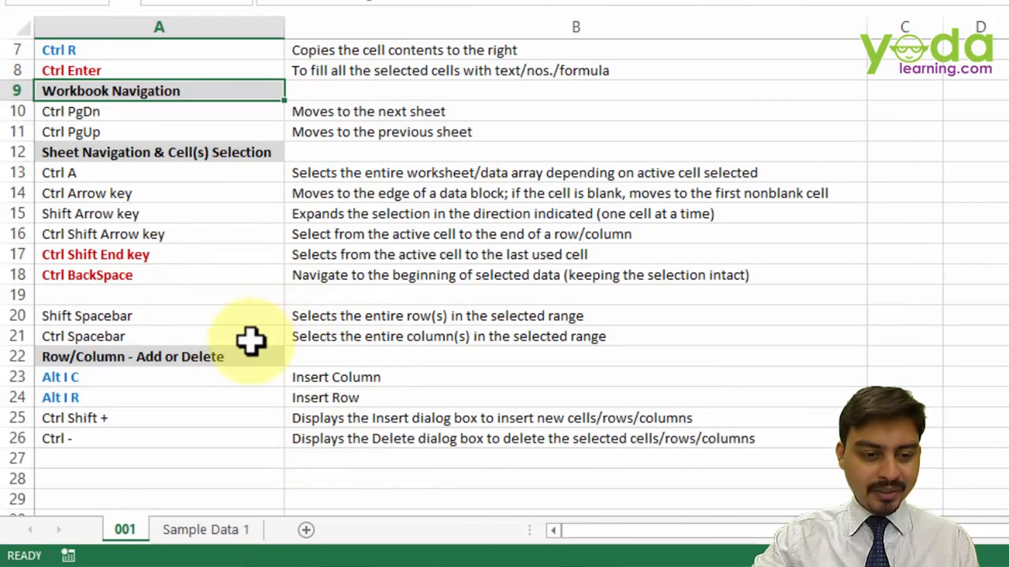
drag(124, 377, 119, 393)
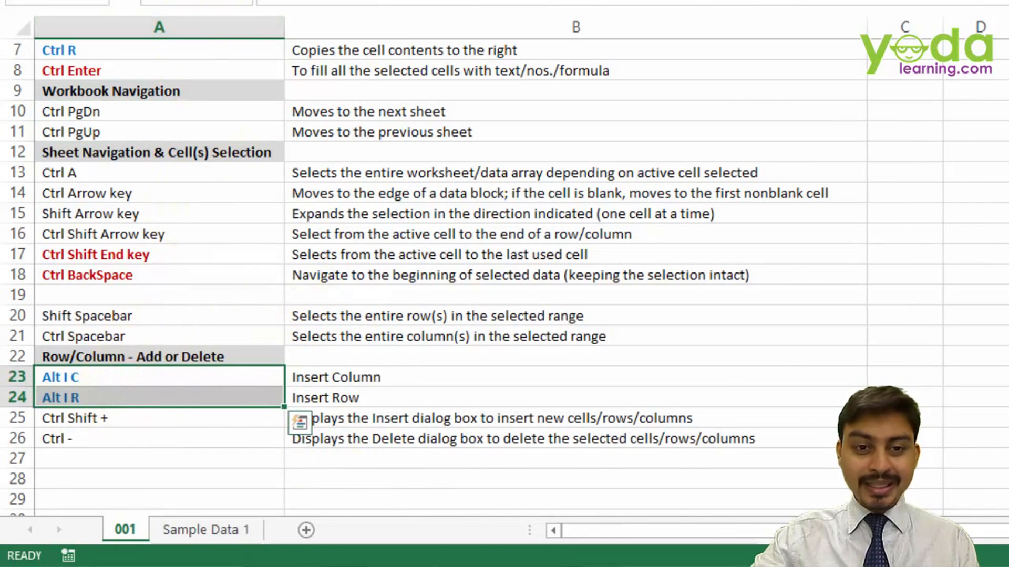
key(alt+h)
key(h)
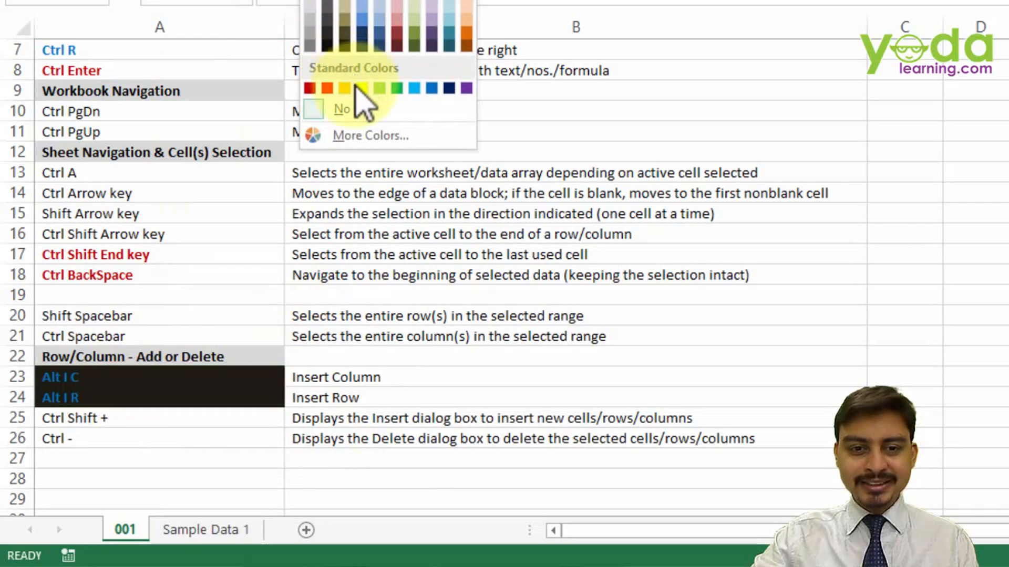
click(357, 88)
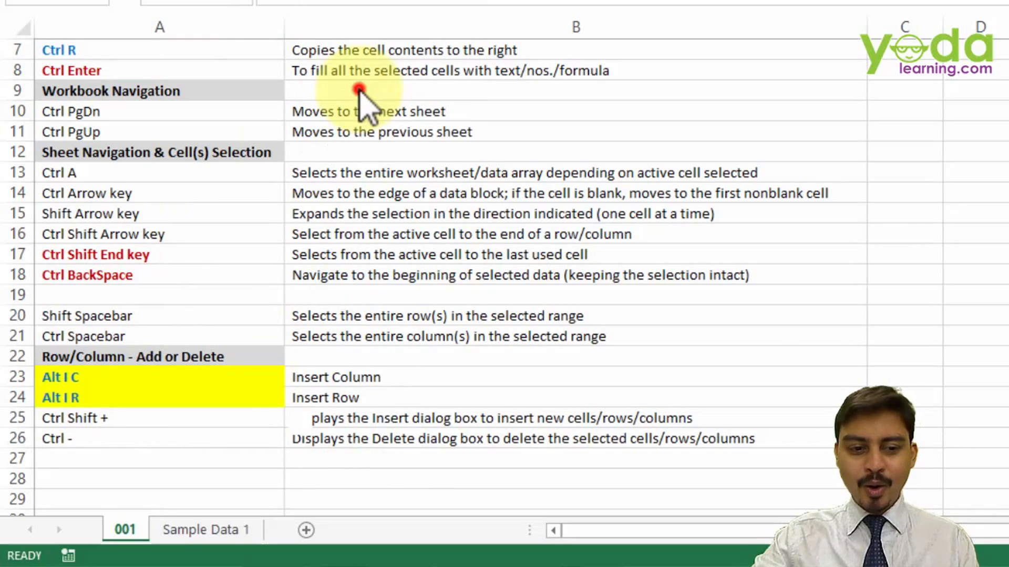
Repeat the yellow fill on the Shift Spacebar and Ctrl Spacebar cells (A20:A21)
click(127, 319)
drag(126, 318, 135, 332)
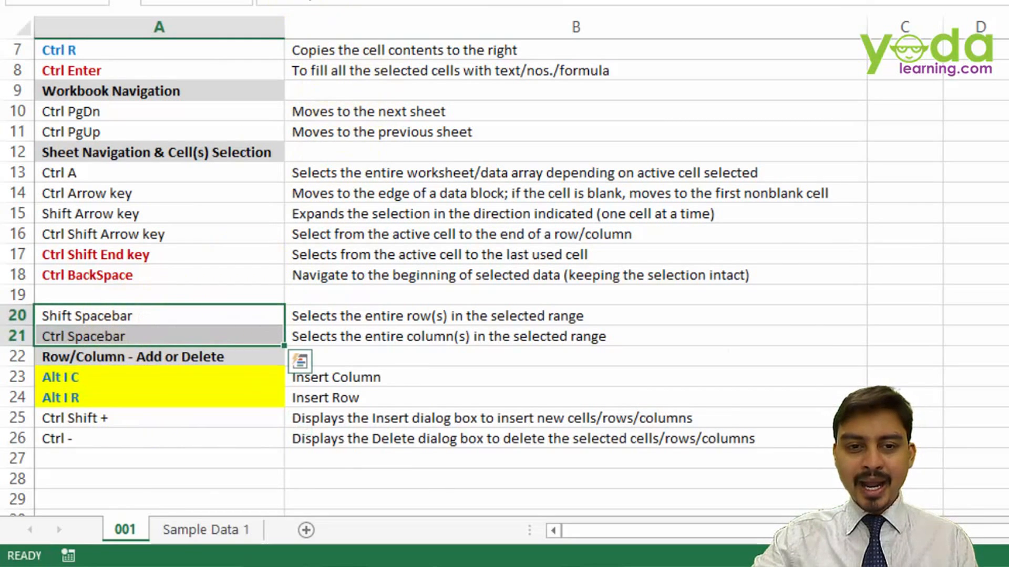
key(F4)
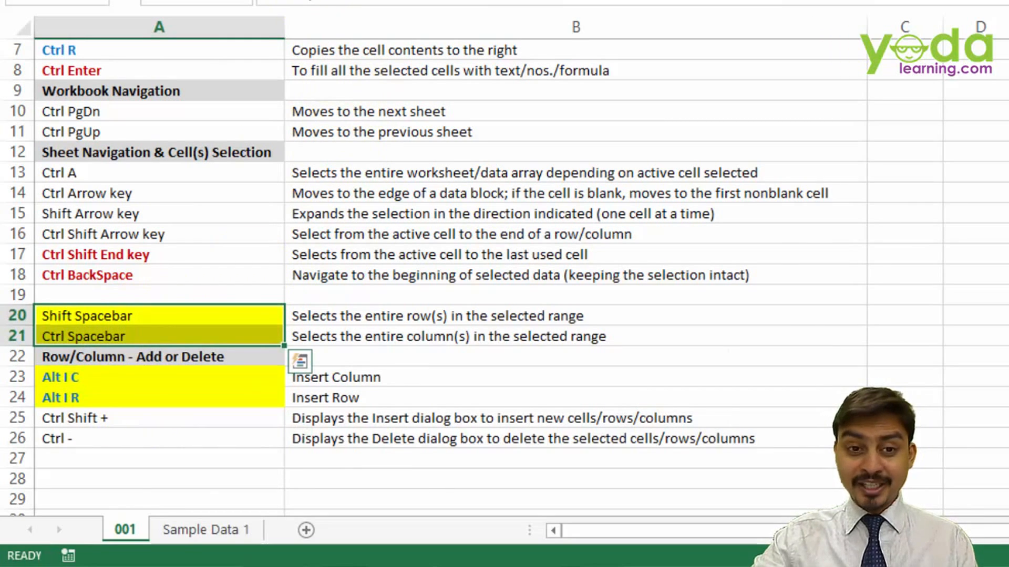
On the Sample Data 1 sheet, insert three more blank columns at column C
click(184, 527)
click(520, 24)
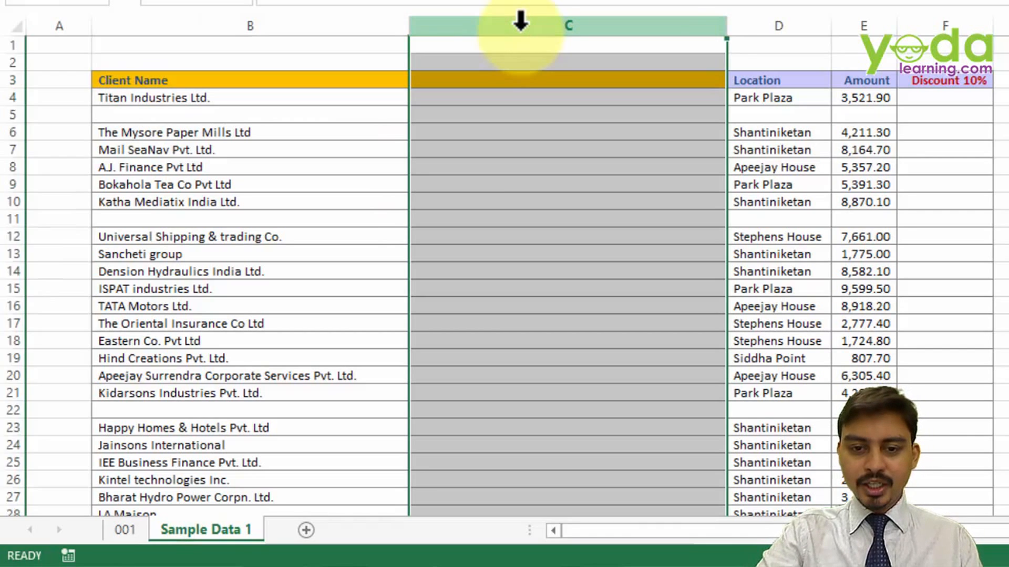
key(ctrl+shift+equal)
click(527, 156)
click(526, 9)
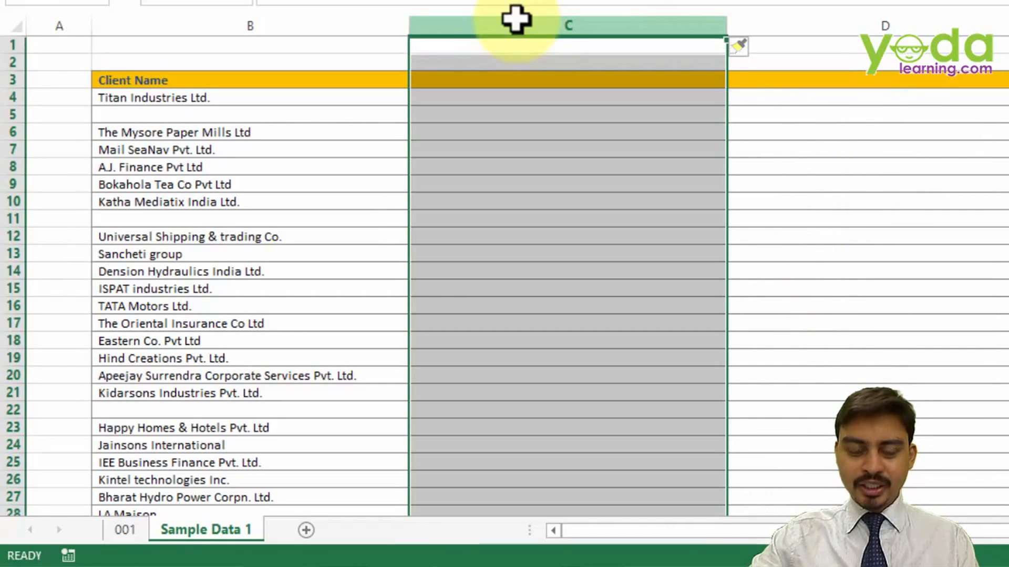
key(ctrl+shift+equal)
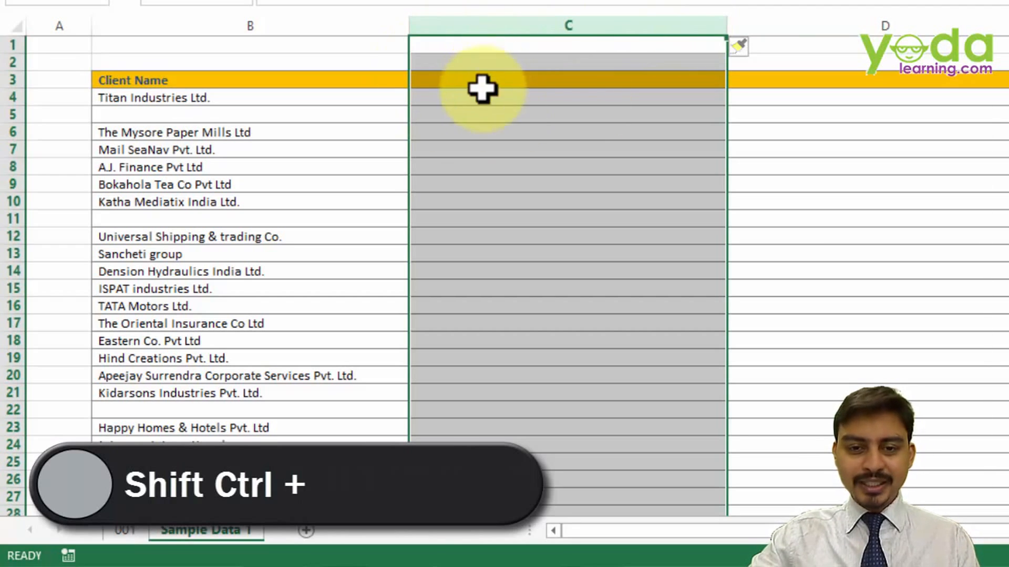
click(483, 92)
click(508, 16)
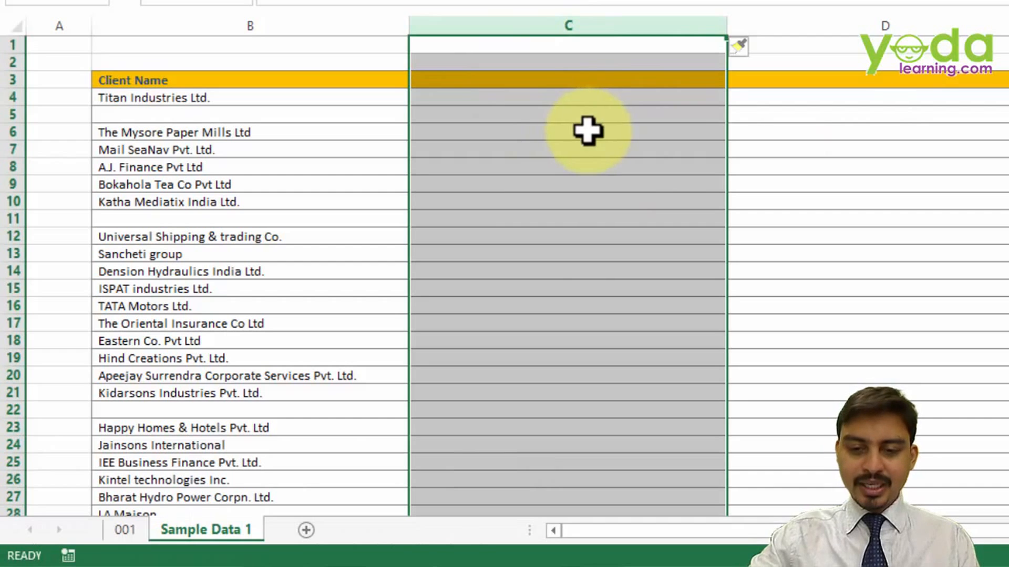
Delete the four blank columns C through F between Client Name and Location
scroll(595, 157, down, 4)
drag(835, 23, 365, 20)
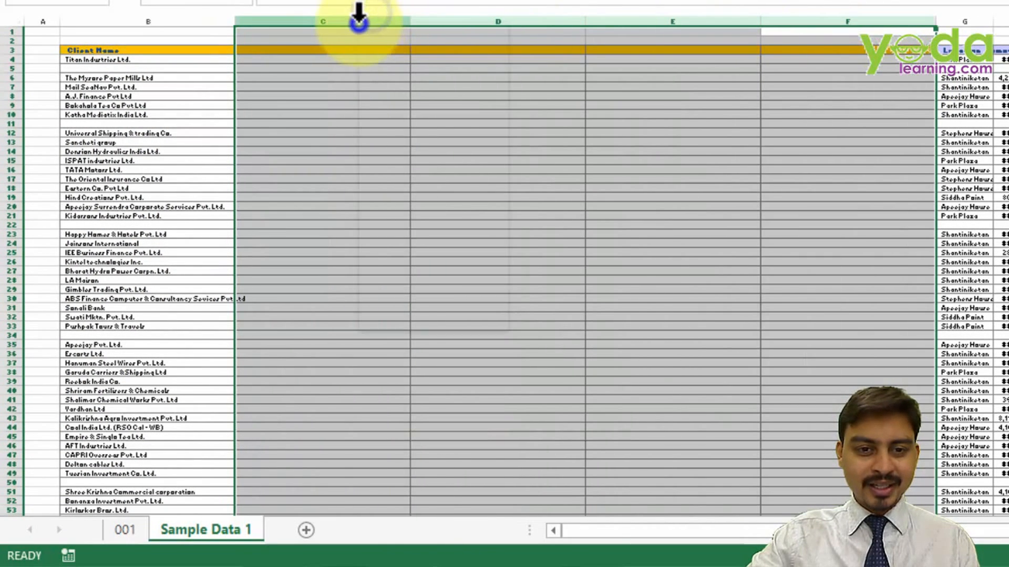
right_click(360, 24)
click(410, 191)
click(352, 169)
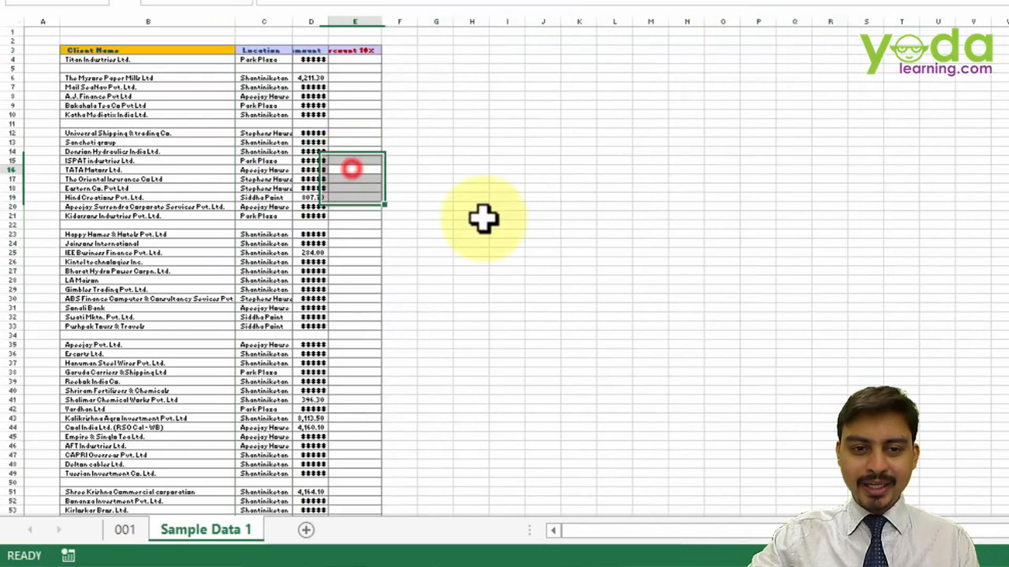
Restore a readable zoom on the client table and select the Location cell of Mail SeaNav Pvt. Ltd. (C7)
scroll(500, 237, up, 4)
scroll(577, 261, up, 4)
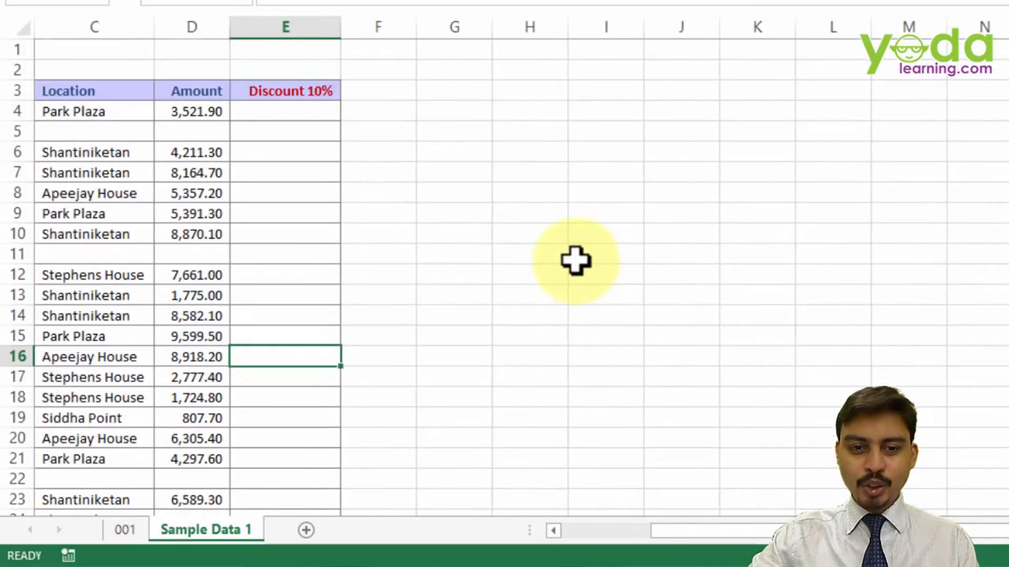
click(953, 553)
drag(795, 531, 692, 530)
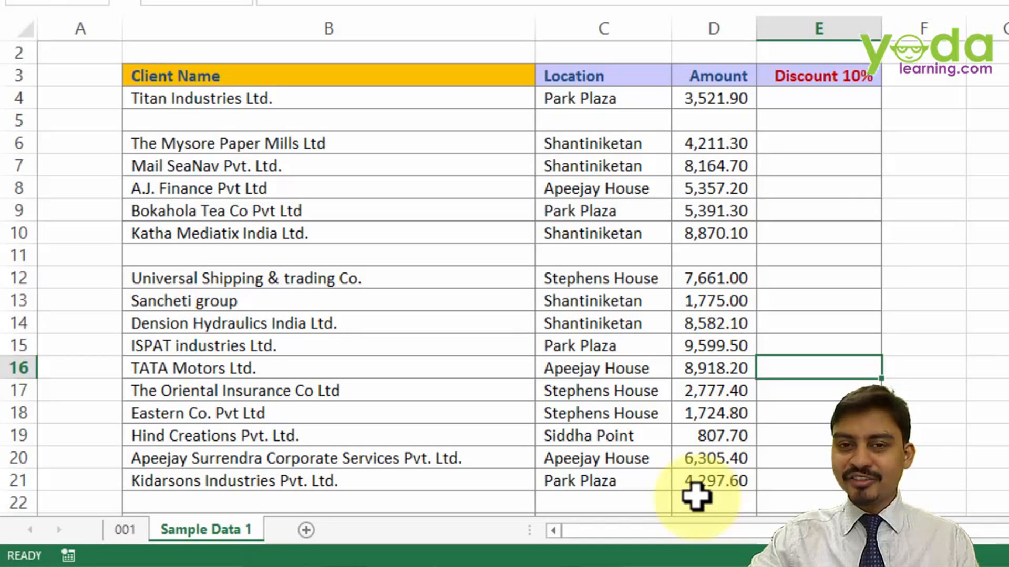
click(587, 247)
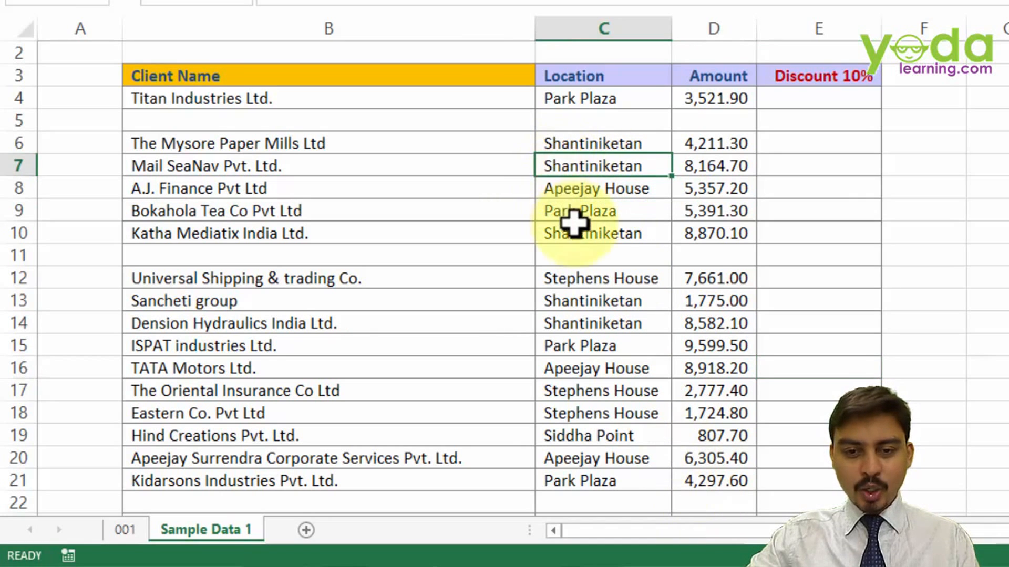
click(576, 165)
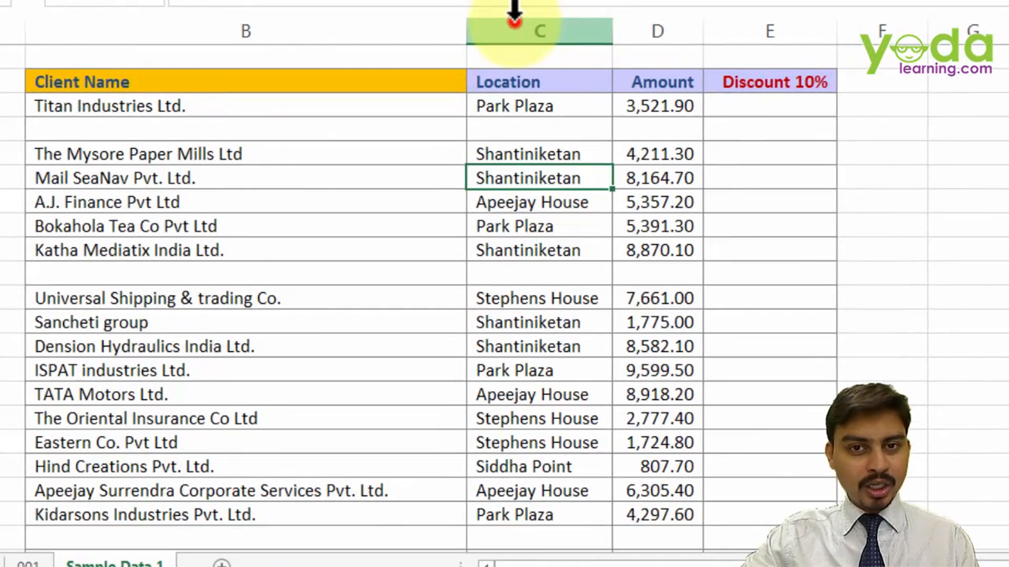
click(515, 12)
click(512, 179)
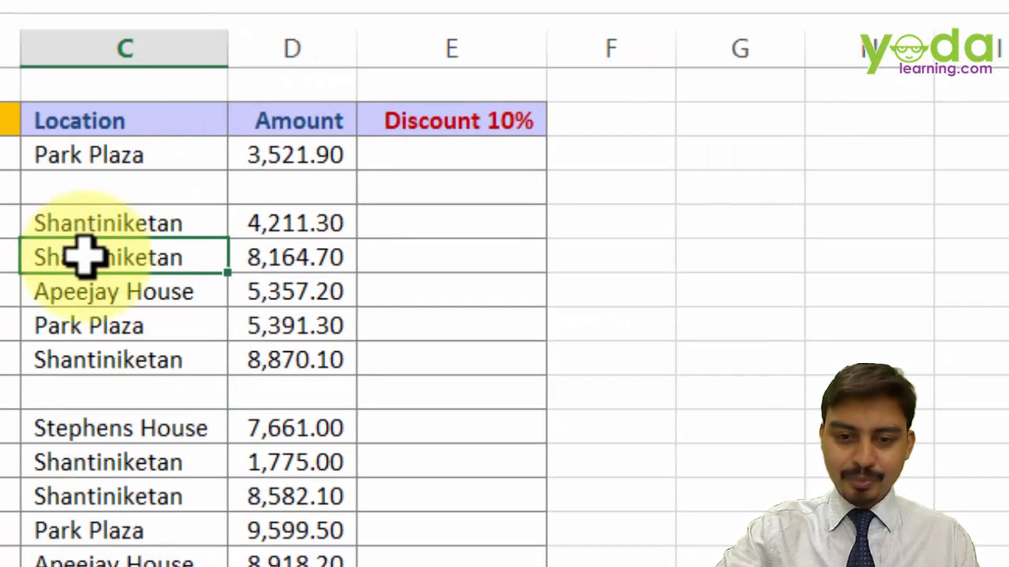
Try inserting a cell at C7 with the Shift cells down option, and undo the insertion
key(ctrl+shift+plus)
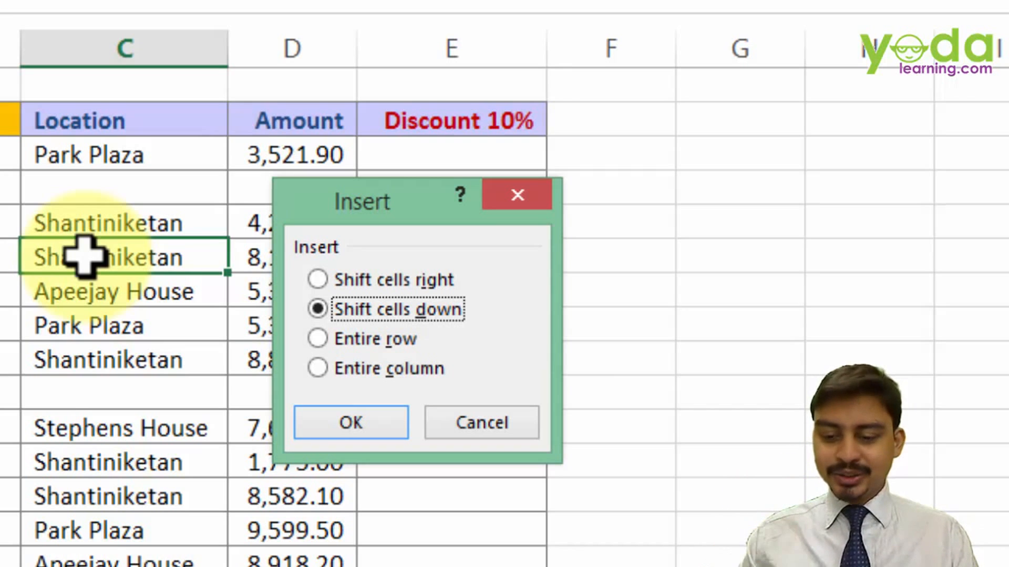
key(Down)
key(Up)
key(Up)
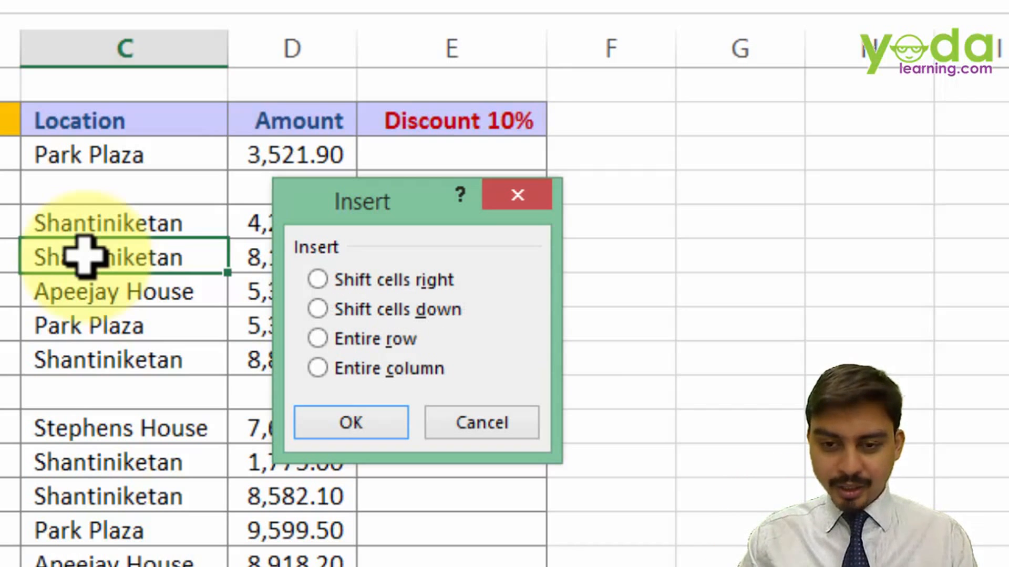
key(Down)
key(Down)
key(Down)
key(Down)
key(Down)
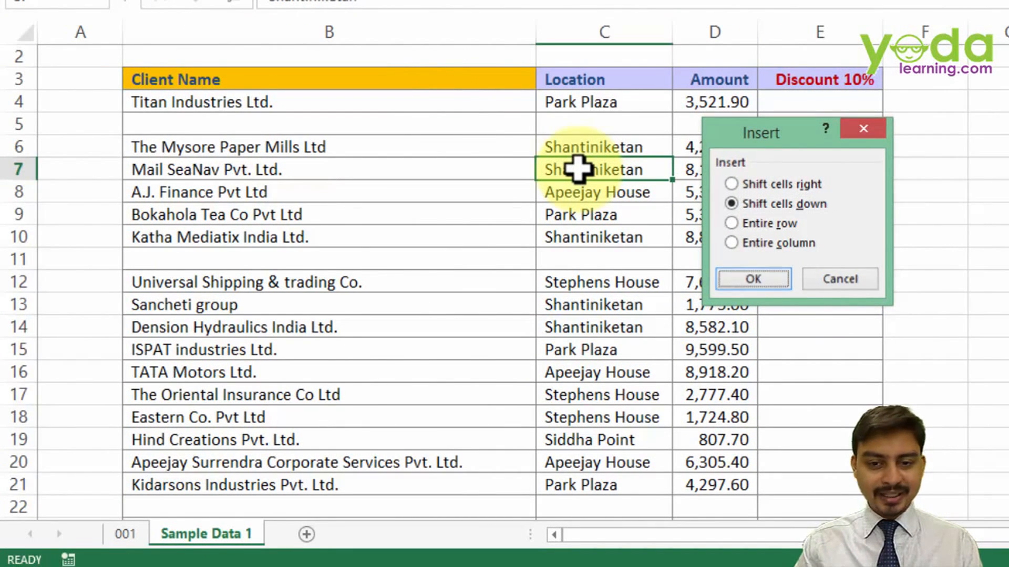
key(Return)
key(ctrl+z)
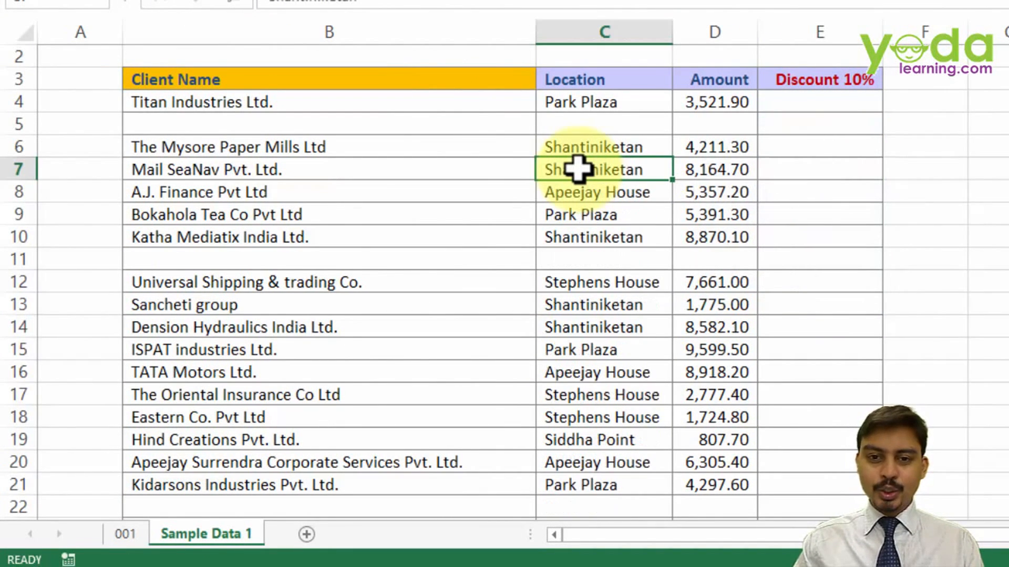
Insert a blank column between Client Name and Location from cell C7
key(alt+i)
key(c)
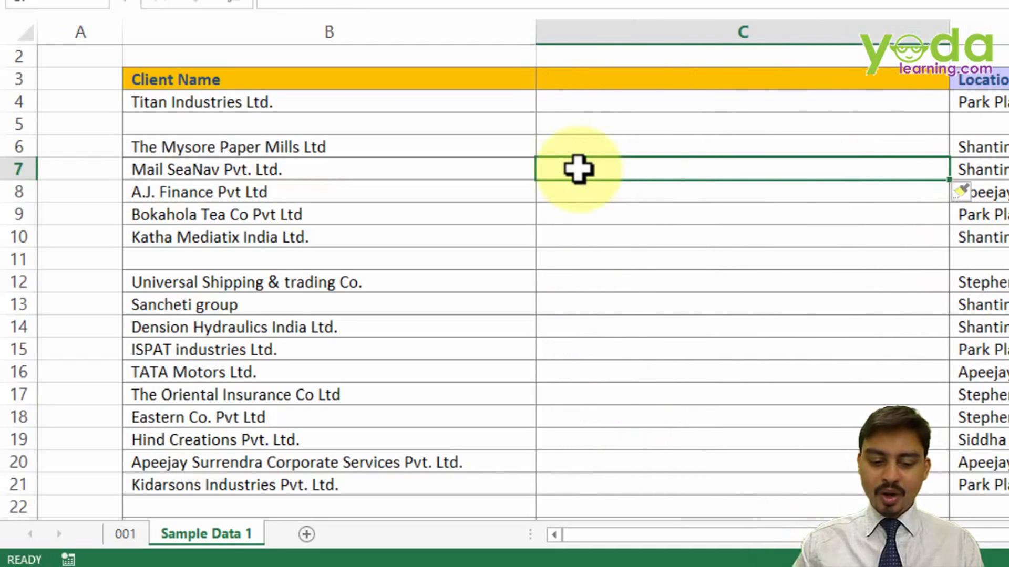
key(ctrl+z)
Insert a blank row above Mail SeaNav Pvt. Ltd., plus a blank cell at C7 with Shift cells down
key(alt+i)
key(r)
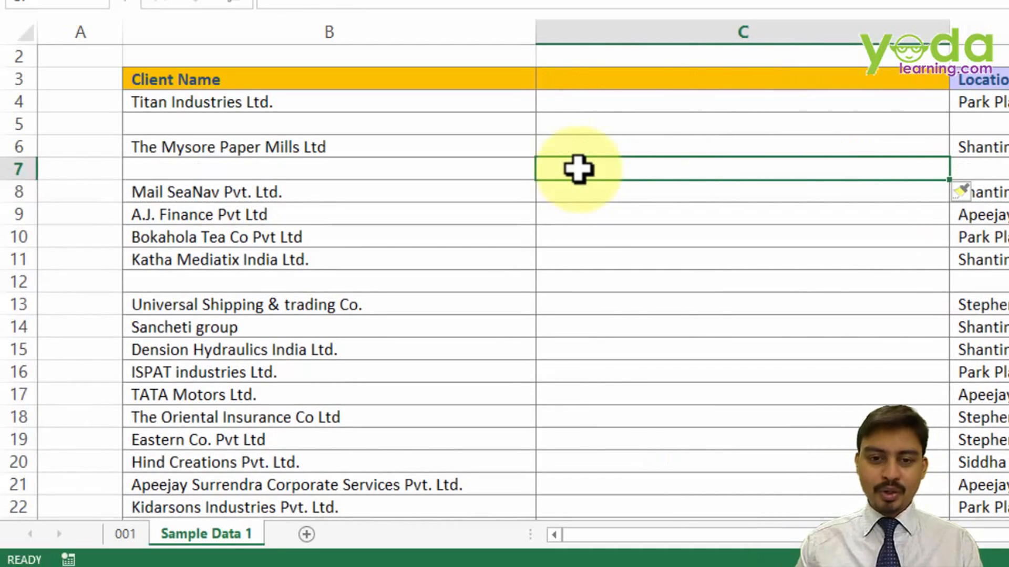
key(ctrl+shift+plus)
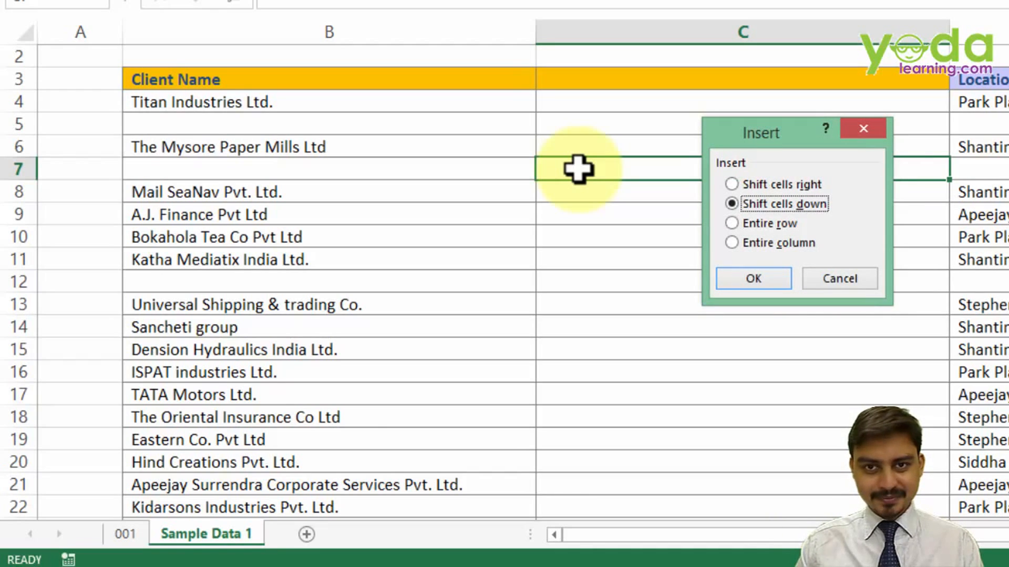
key(Return)
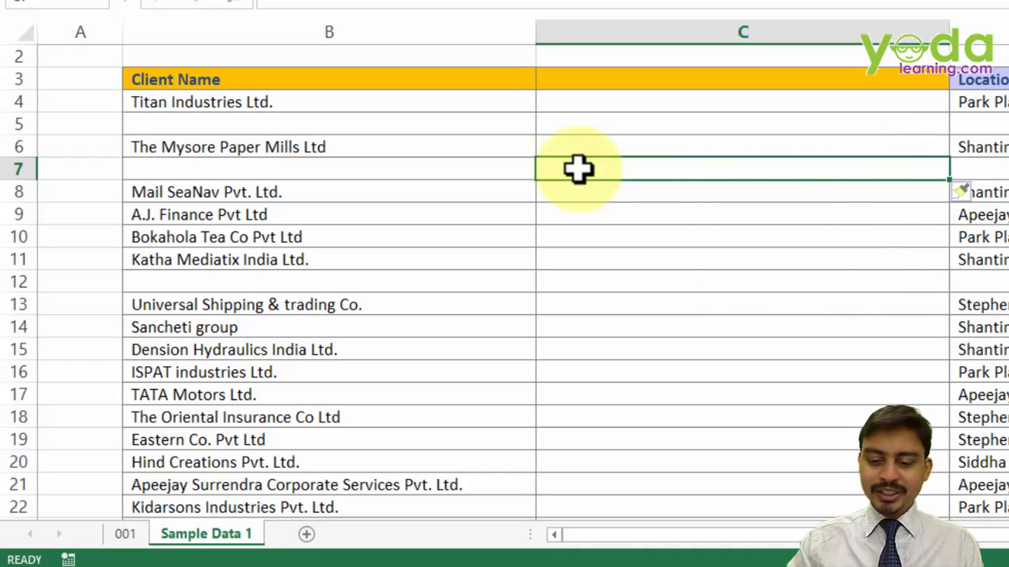
Delete the blank row 7 using the Entire row option
key(ctrl+minus)
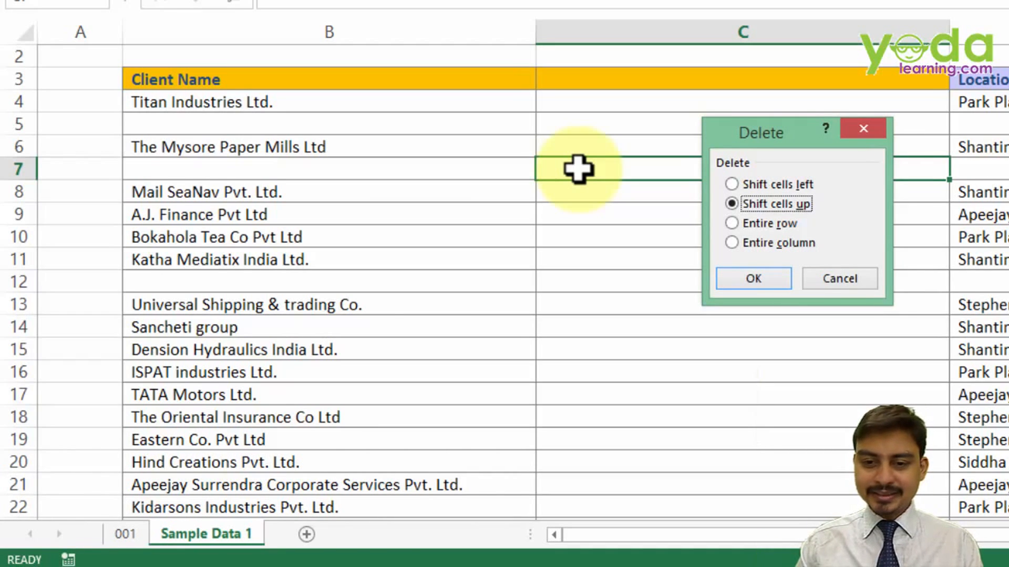
key(Down)
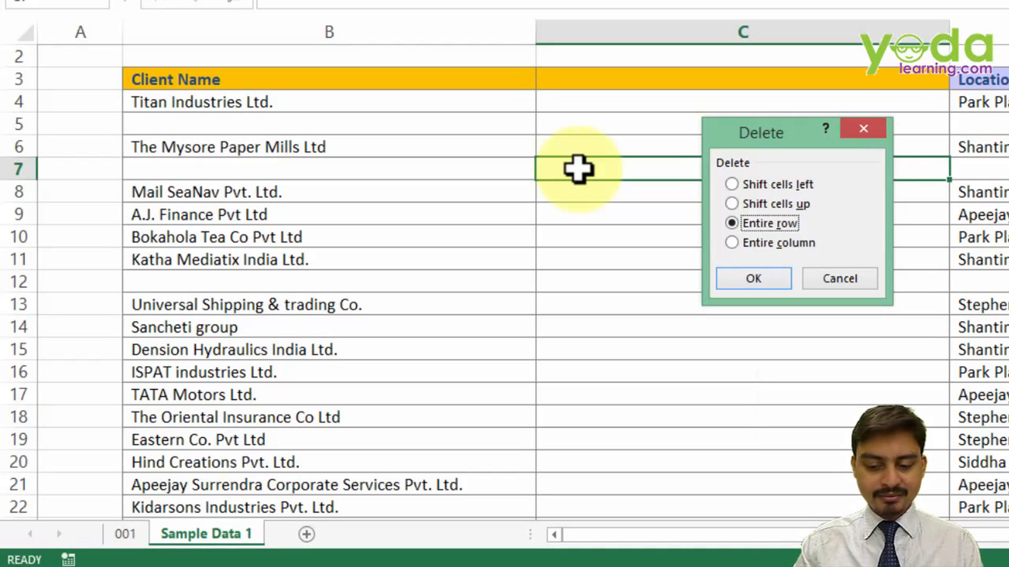
key(Return)
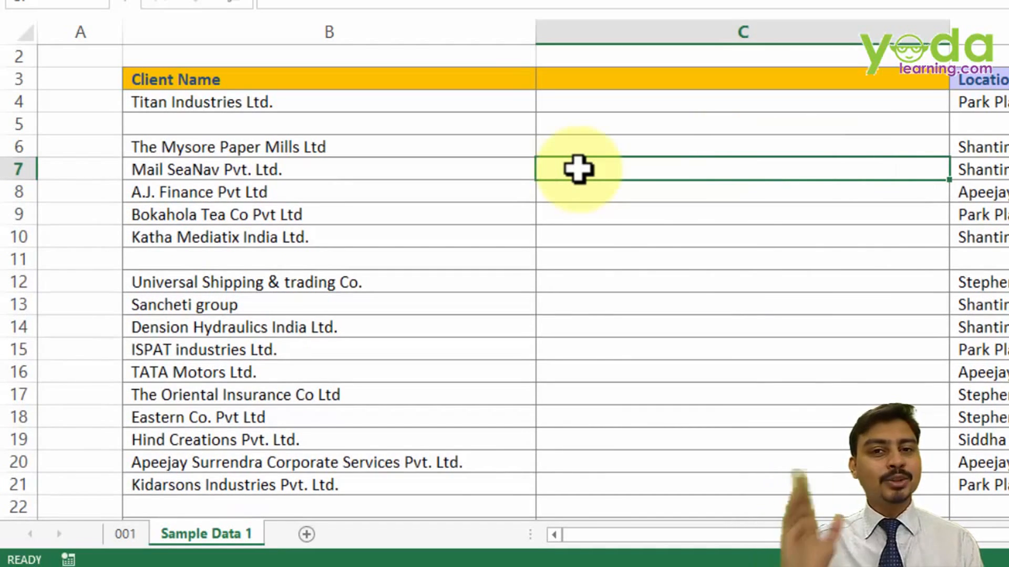